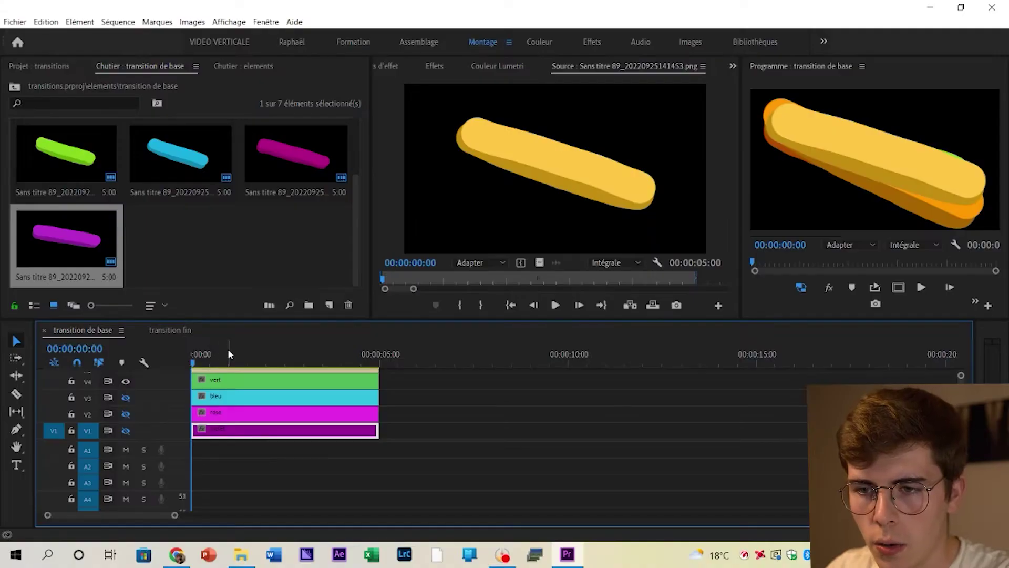
Cut every coloured clip at 00:00:02:25 and delete the portions after the cut.
{"action": "left_click_drag", "start_coordinate": [199, 362], "coordinate": [271, 353]}
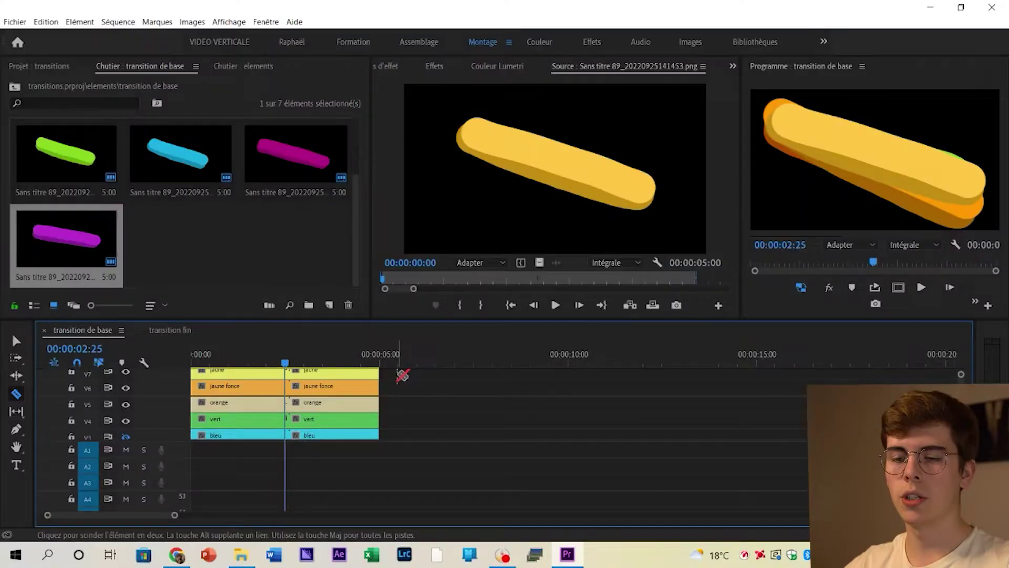
{"action": "key", "text": "v"}
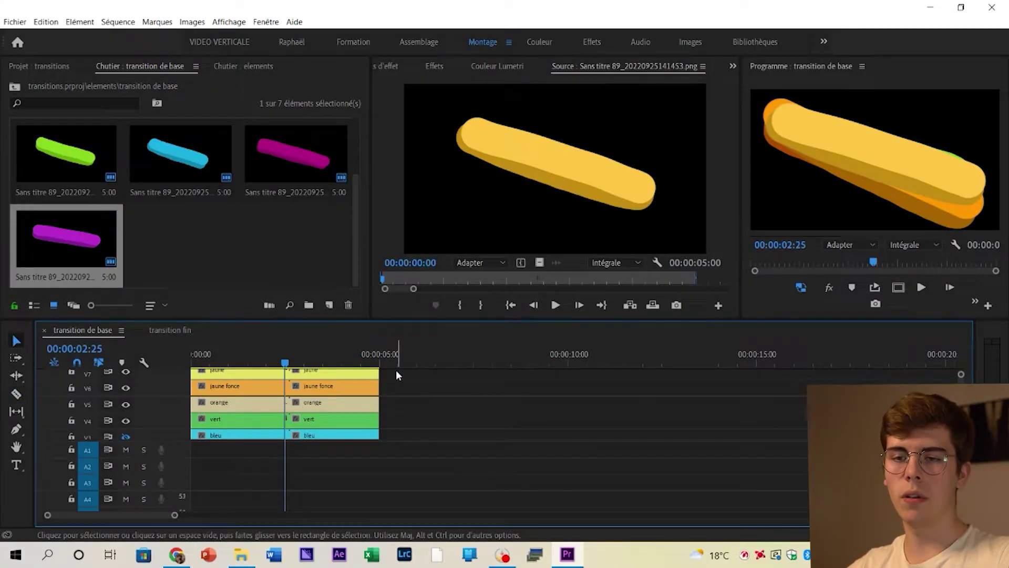
{"action": "left_click_drag", "start_coordinate": [397, 370], "coordinate": [349, 451]}
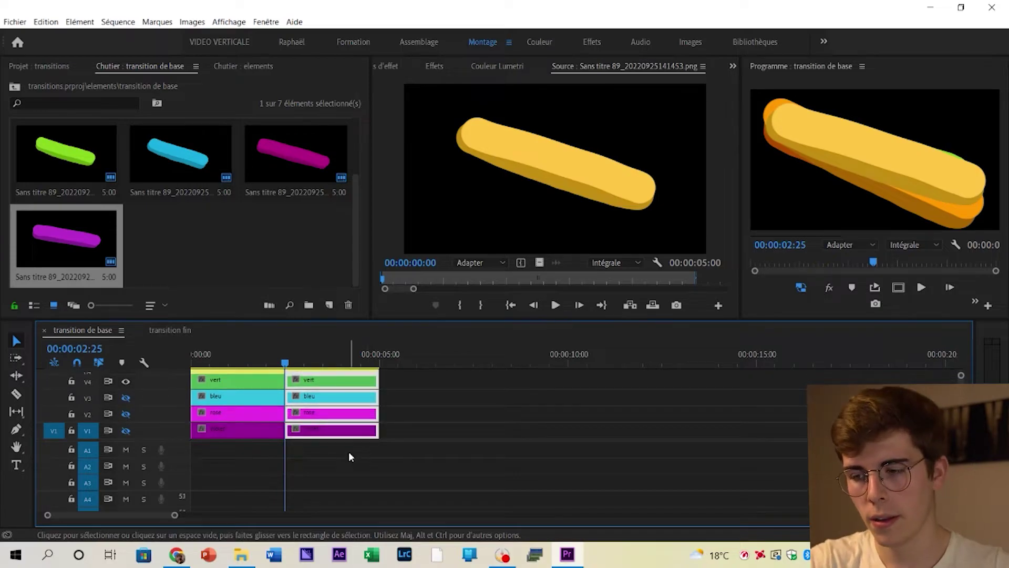
{"action": "key", "text": "Delete"}
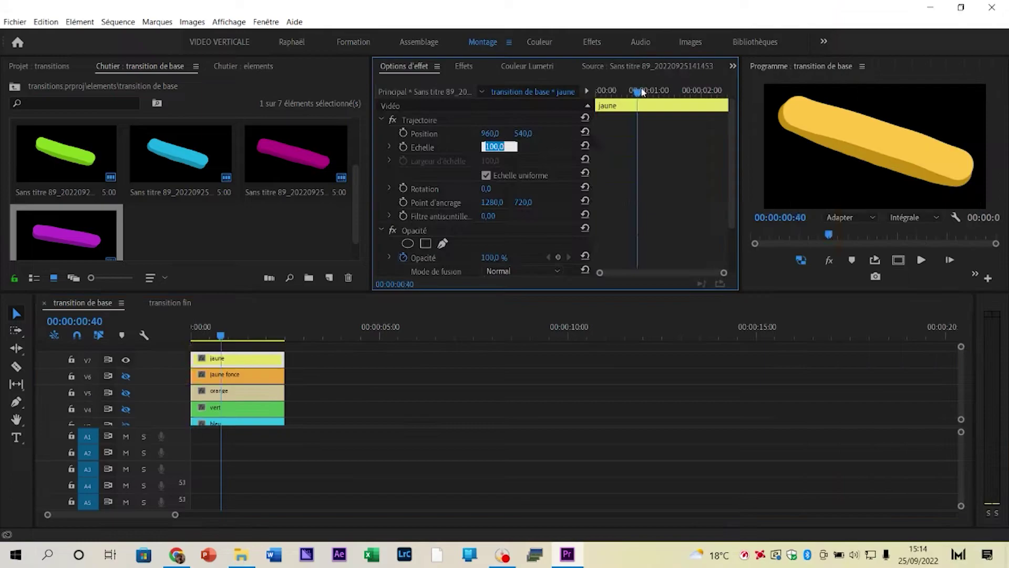
Scale, rotate and position the coloured bars across the frame, with the rose clip at 720, 1282, scale 73 and rotation 14°.
{"action": "left_click", "coordinate": [492, 188]}
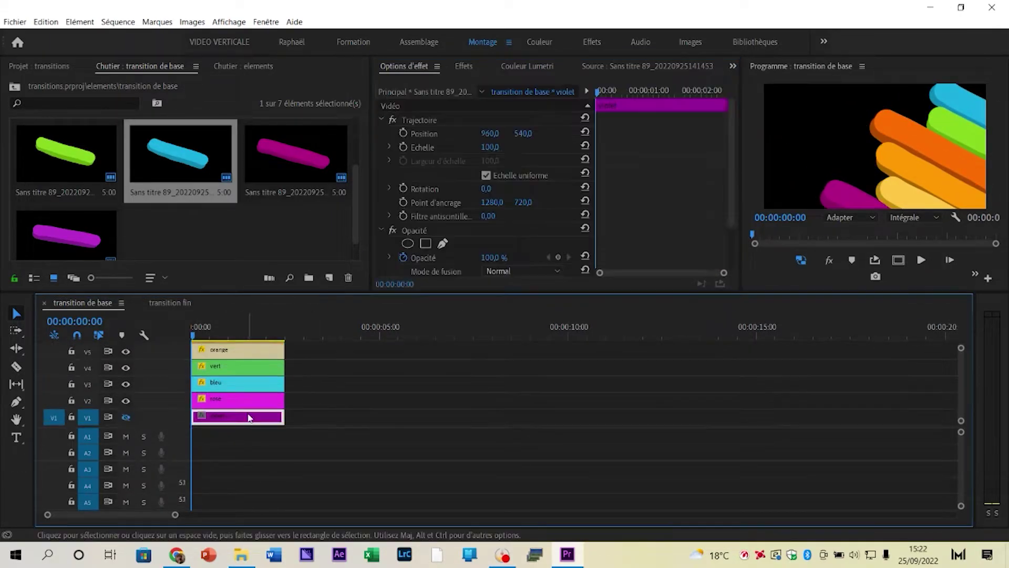
{"action": "left_click", "coordinate": [414, 370]}
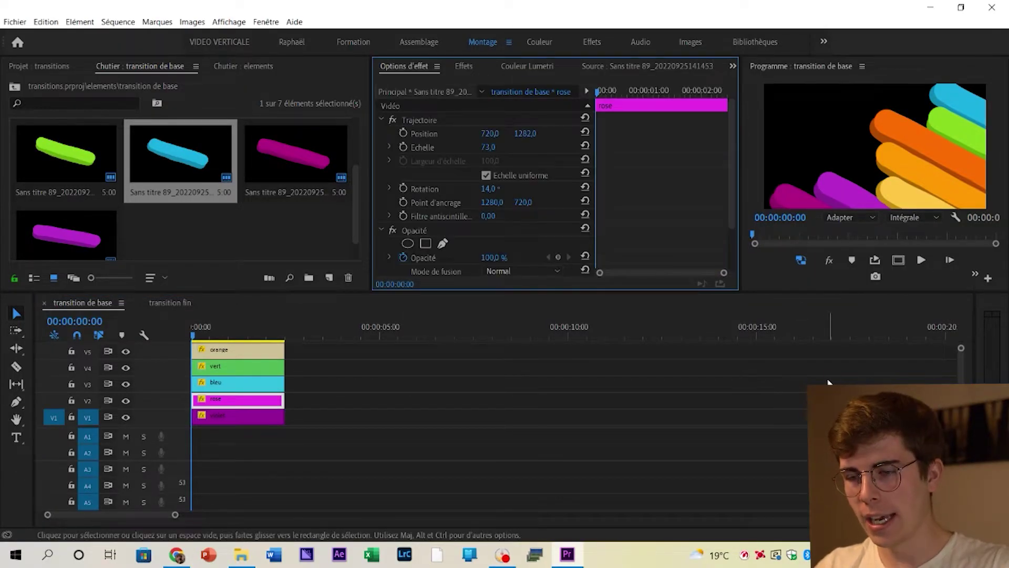
{"action": "left_click", "coordinate": [846, 398]}
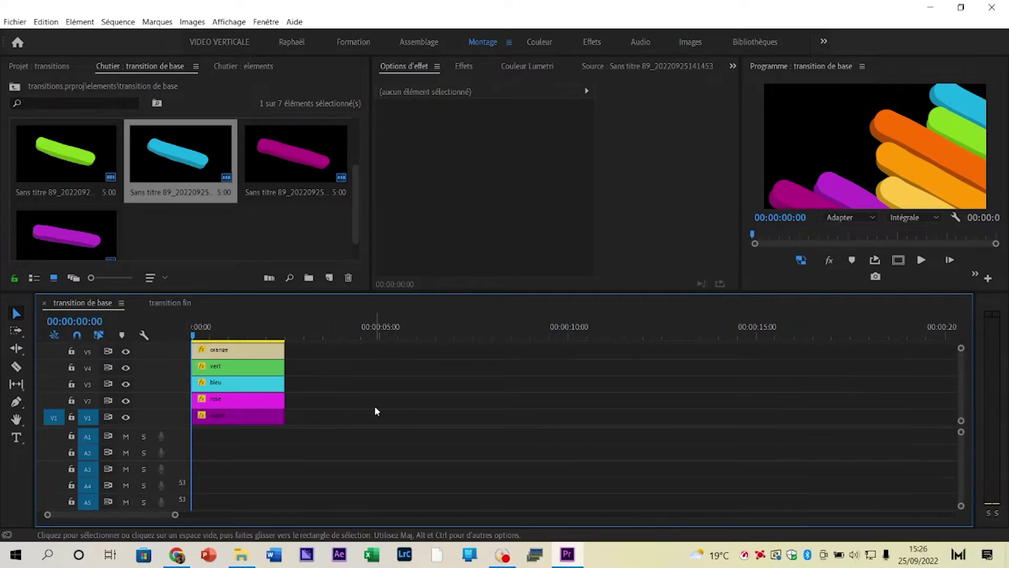
Set the vert clip's scale to 78 and shift the green bar slightly upward.
{"action": "scroll", "coordinate": [373, 410], "scroll_direction": "up", "scroll_amount": 1}
{"action": "left_click", "coordinate": [236, 395]}
{"action": "left_click", "coordinate": [247, 379]}
{"action": "left_click", "coordinate": [489, 147]}
{"action": "type", "text": "78"}
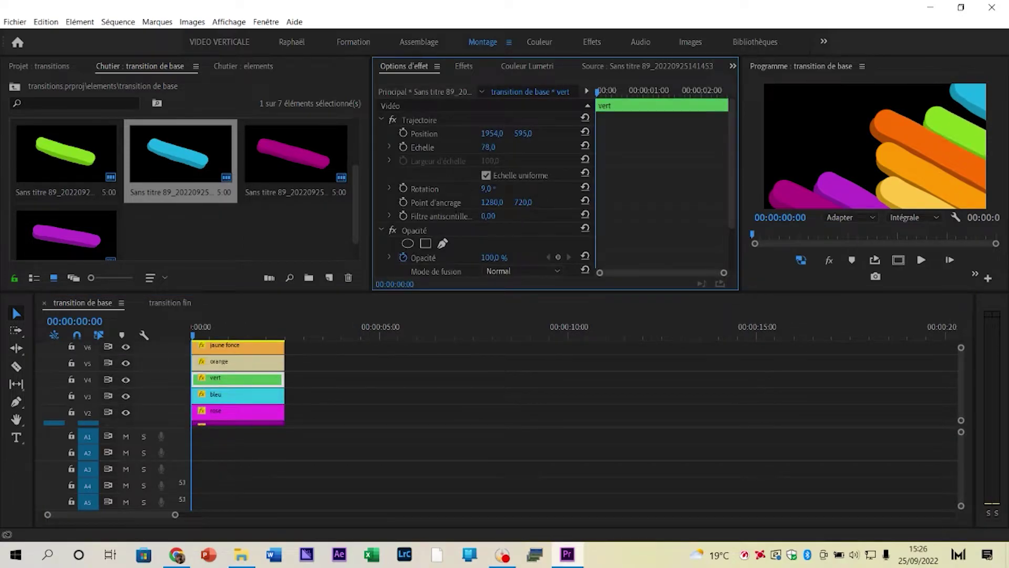
{"action": "left_click_drag", "start_coordinate": [523, 133], "coordinate": [505, 133]}
Set the orange clip's scale to 83 and the jaune fonce clip's scale to 85.
{"action": "left_click", "coordinate": [259, 361]}
{"action": "left_click", "coordinate": [488, 147]}
{"action": "left_click", "coordinate": [250, 346]}
{"action": "left_click", "coordinate": [488, 147]}
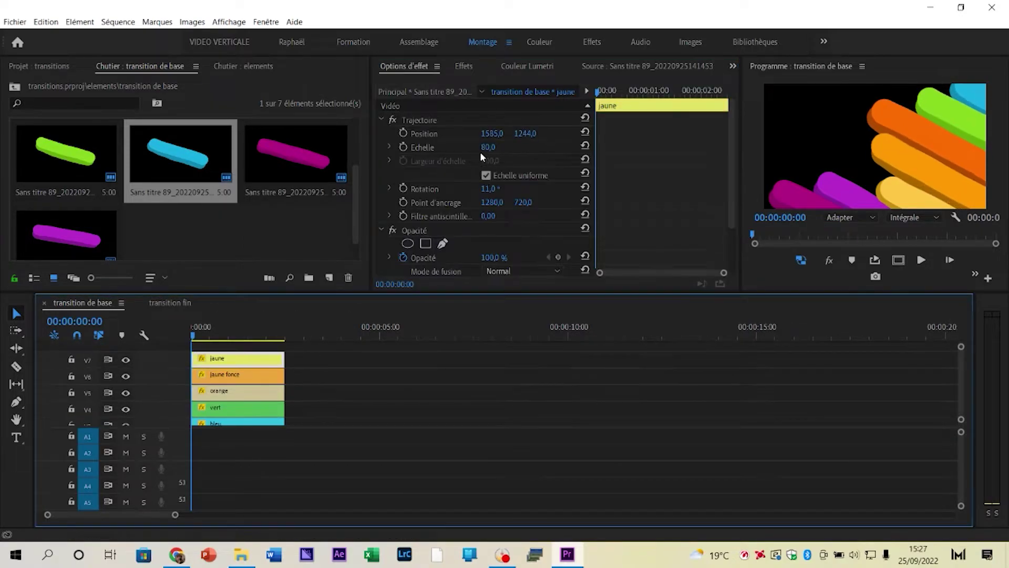
Set the scale of the rose and violet clips to 77.
{"action": "scroll", "coordinate": [237, 399], "scroll_direction": "down", "scroll_amount": 1}
{"action": "left_click", "coordinate": [236, 399]}
{"action": "left_click", "coordinate": [494, 146]}
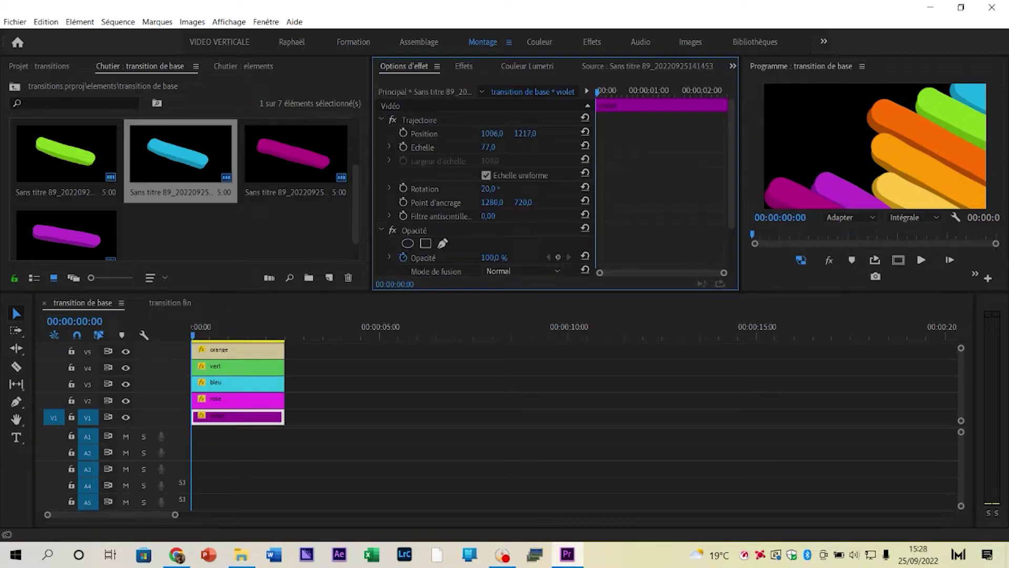
{"action": "left_click", "coordinate": [417, 401]}
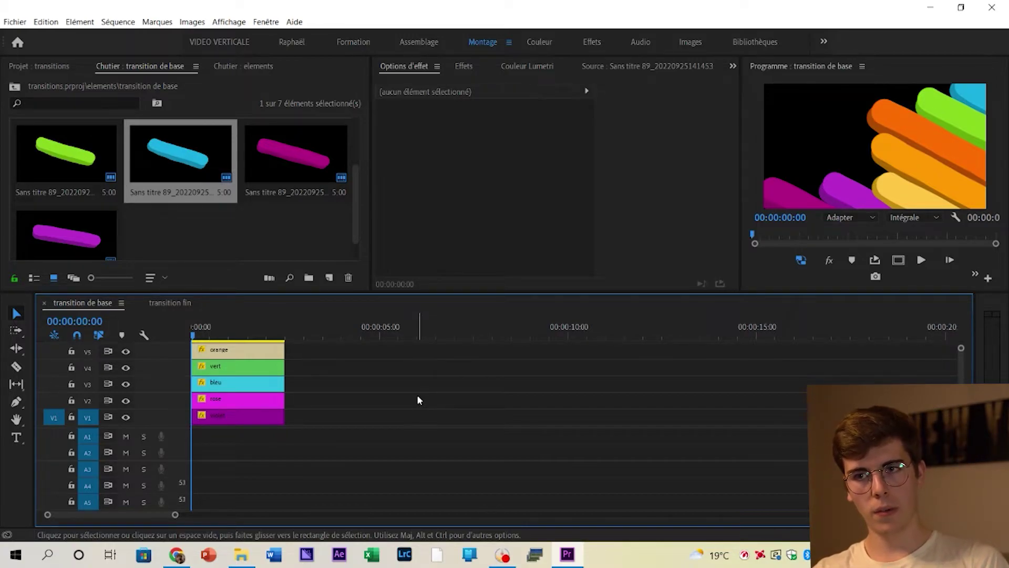
Keyframe the jaune clip's position and scale on the first frame, at 2035, 1509 and 82, and again at 00:00:00:27.
{"action": "left_click", "coordinate": [237, 349]}
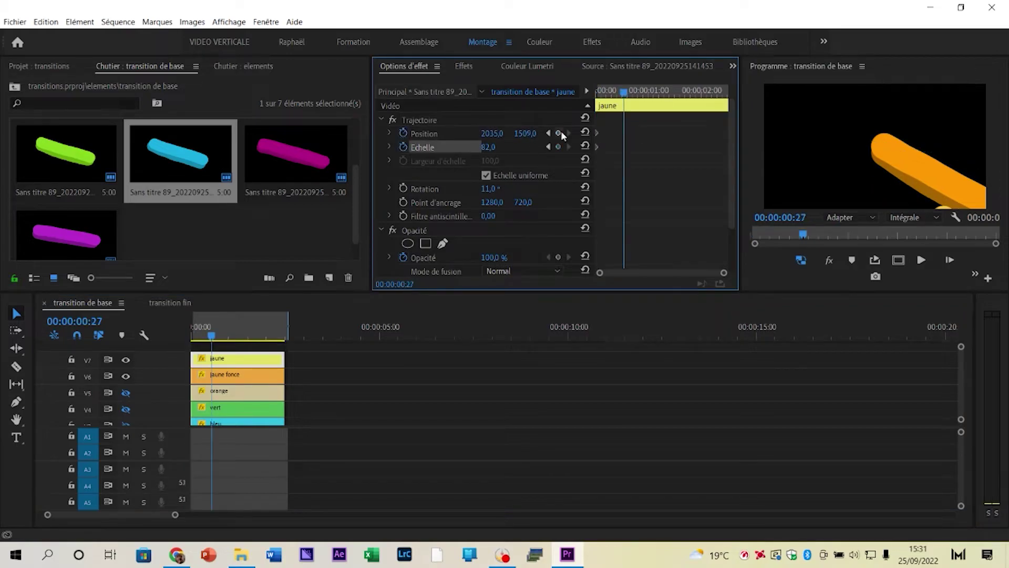
{"action": "left_click_drag", "start_coordinate": [625, 144], "coordinate": [585, 179]}
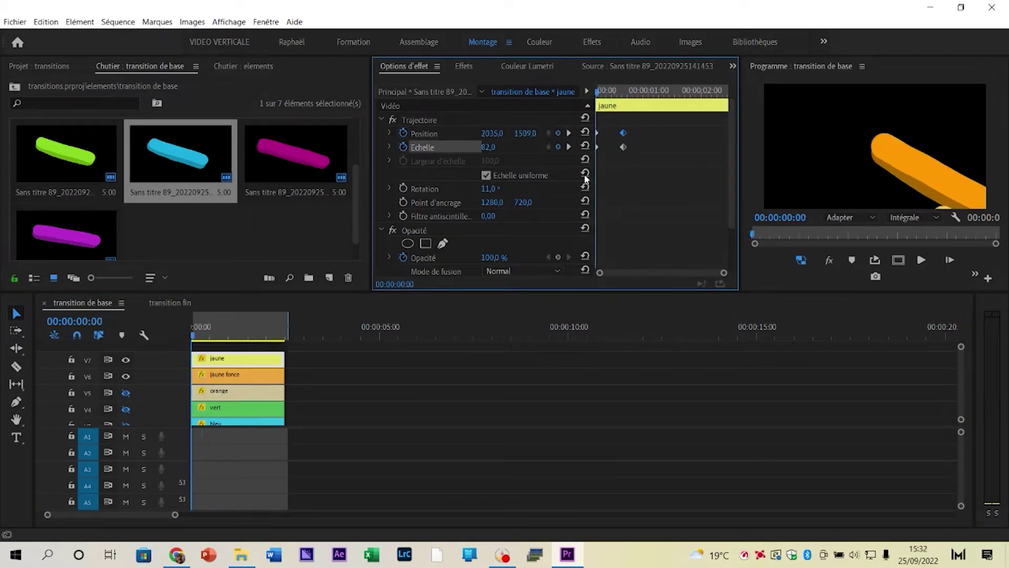
{"action": "left_click", "coordinate": [569, 133]}
{"action": "left_click_drag", "start_coordinate": [623, 133], "coordinate": [588, 109]}
Animate the violet clip's position from 1465, 1519 on the first frame to -586, 238, and keyframe the rose clip's movement out of frame.
{"action": "scroll", "coordinate": [235, 390], "scroll_direction": "down", "scroll_amount": 1}
{"action": "left_click", "coordinate": [235, 390]}
{"action": "scroll", "coordinate": [236, 394], "scroll_direction": "down", "scroll_amount": 2}
{"action": "left_click", "coordinate": [238, 399]}
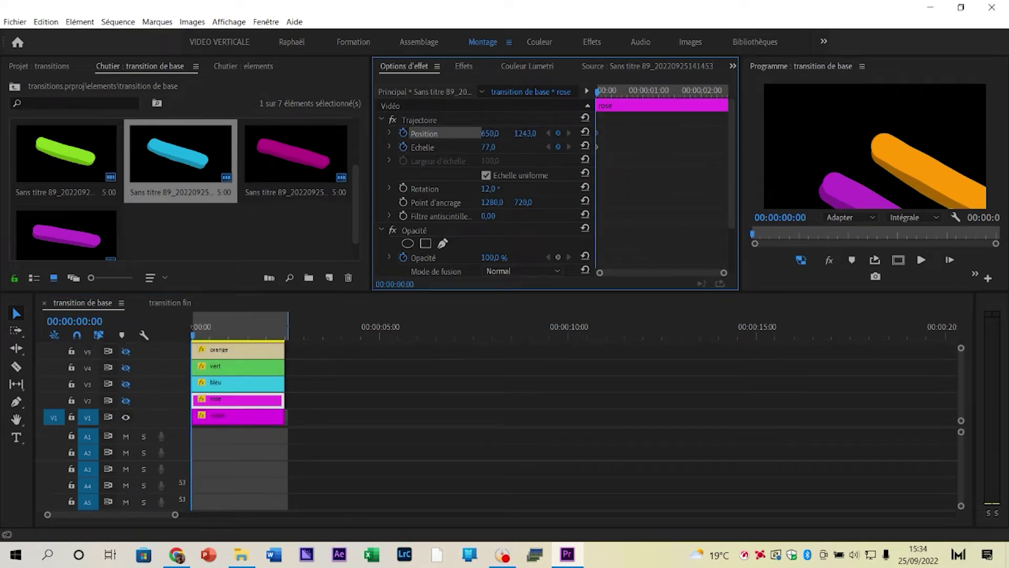
{"action": "left_click", "coordinate": [237, 415]}
{"action": "left_click", "coordinate": [569, 133]}
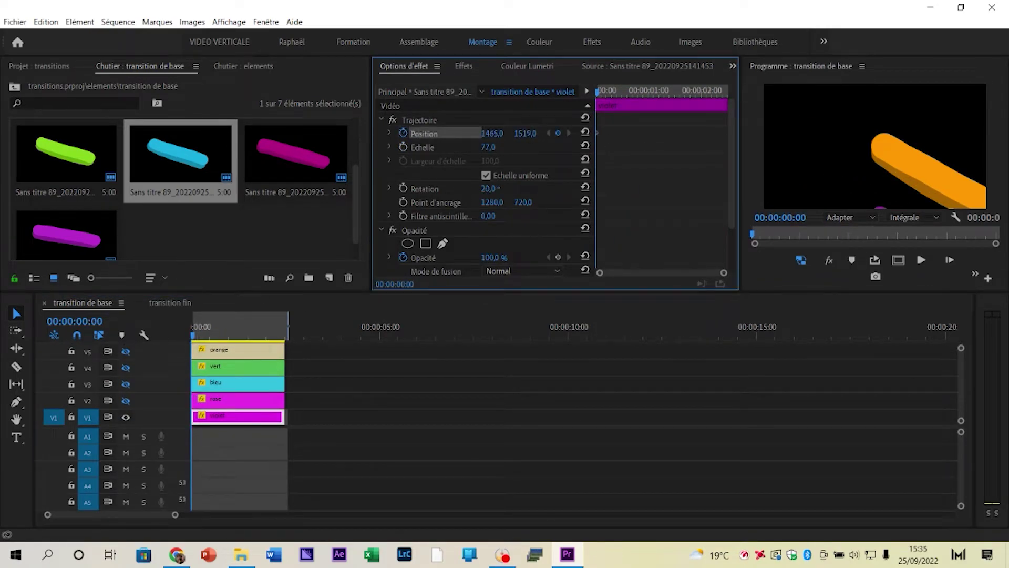
{"action": "left_click", "coordinate": [596, 122]}
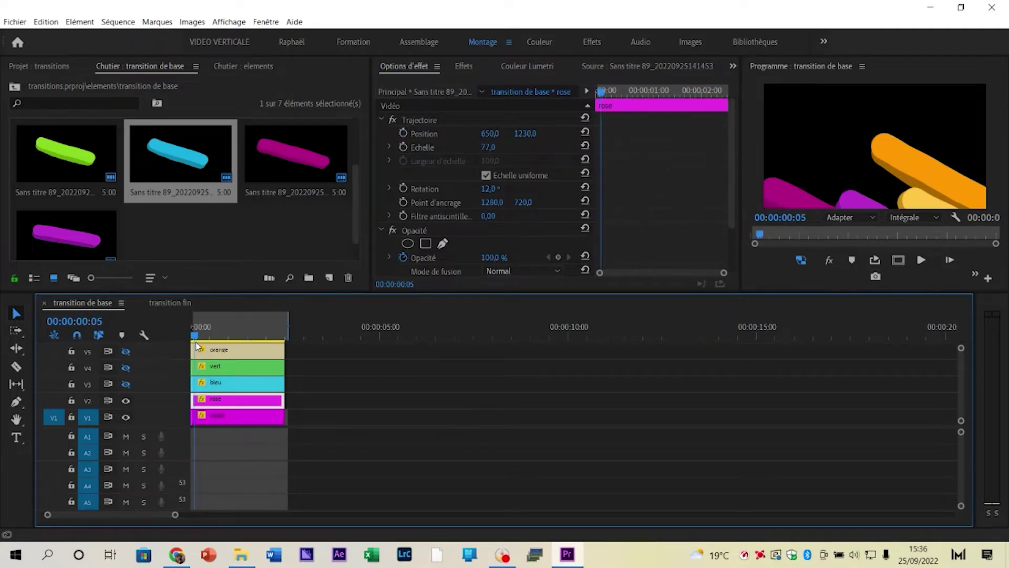
{"action": "left_click_drag", "start_coordinate": [638, 90], "coordinate": [641, 127]}
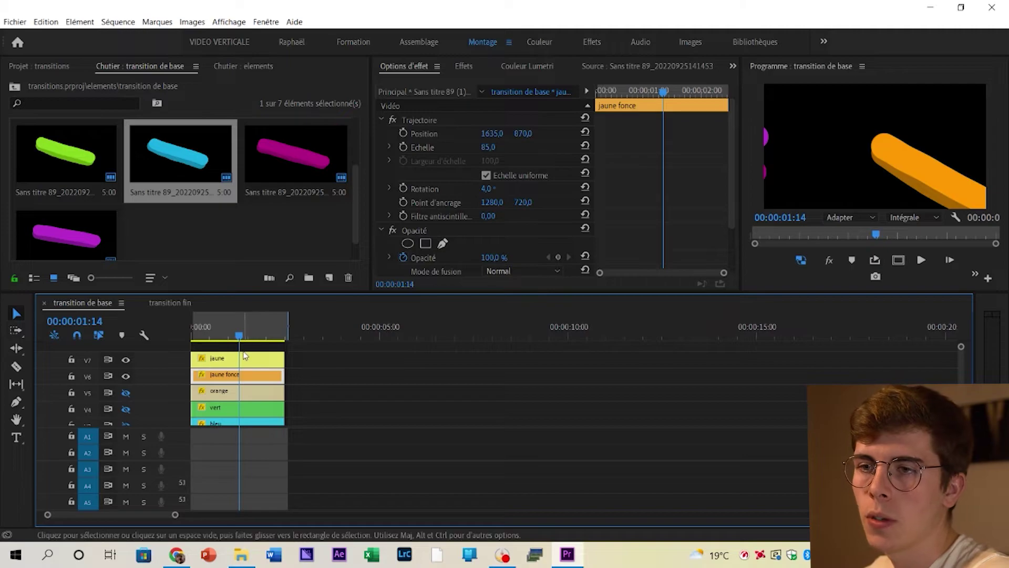
Keyframe the jaune fonce clip's position on the first frame and at 00:00:00:46, and set the starting position to 2530, 1281.
{"action": "left_click_drag", "start_coordinate": [628, 91], "coordinate": [581, 93]}
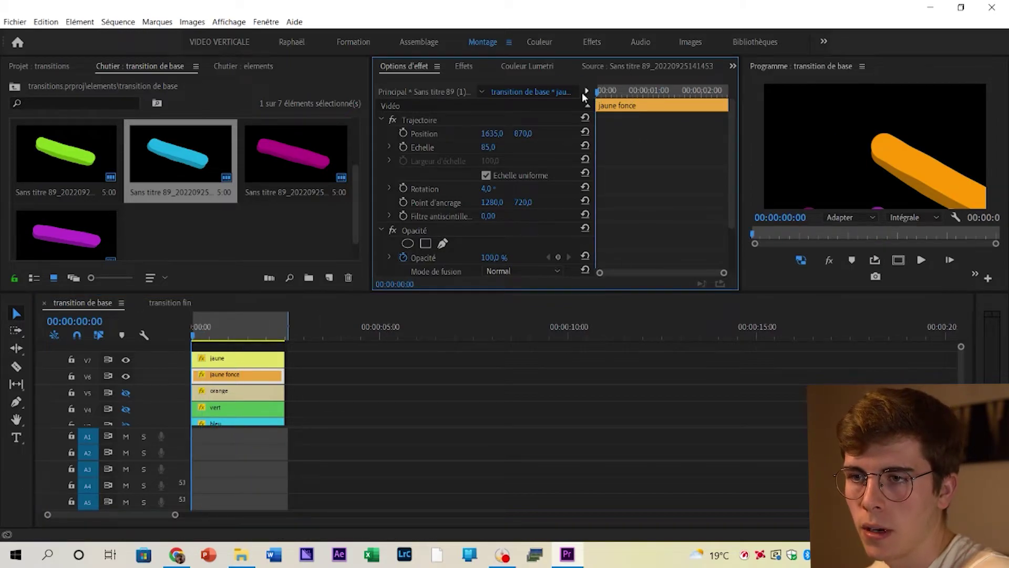
{"action": "left_click", "coordinate": [403, 133]}
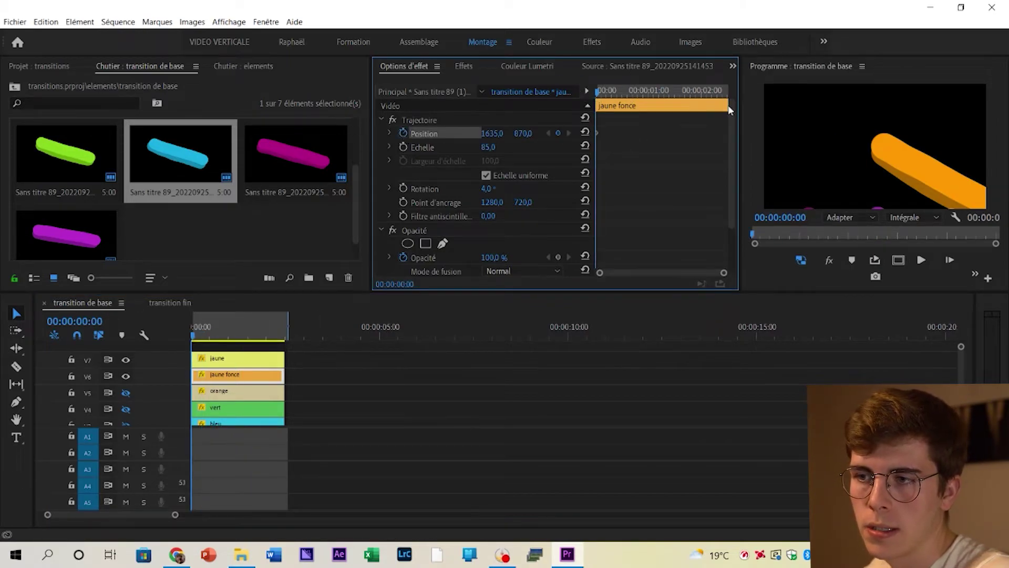
{"action": "left_click_drag", "start_coordinate": [598, 90], "coordinate": [645, 106]}
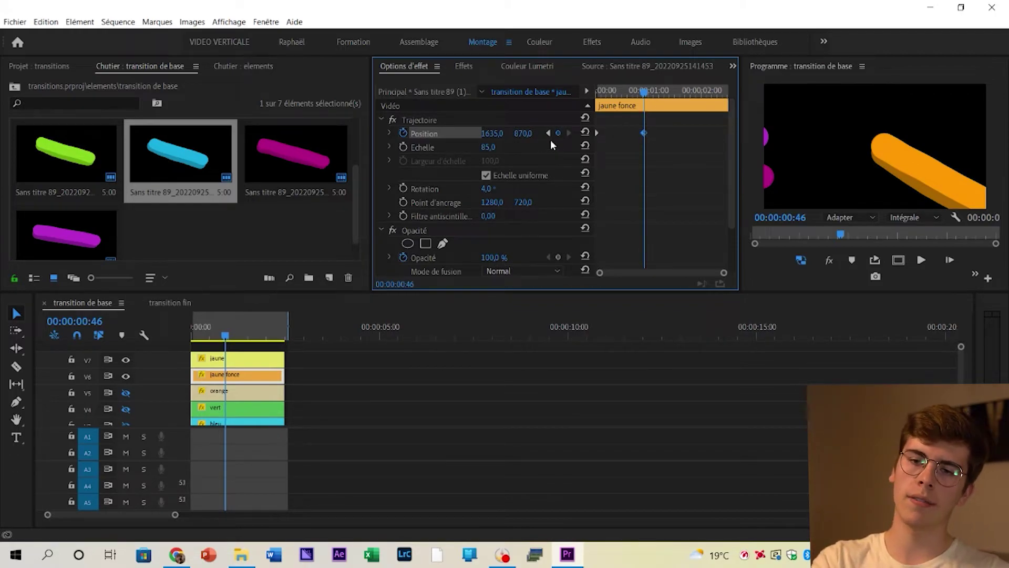
{"action": "left_click_drag", "start_coordinate": [615, 103], "coordinate": [597, 100]}
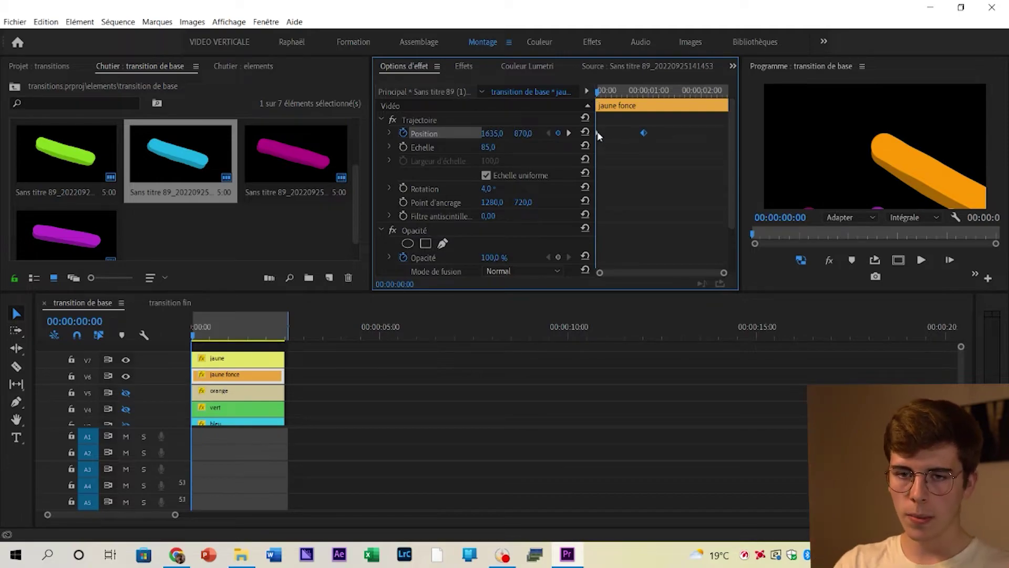
{"action": "left_click_drag", "start_coordinate": [503, 136], "coordinate": [507, 136]}
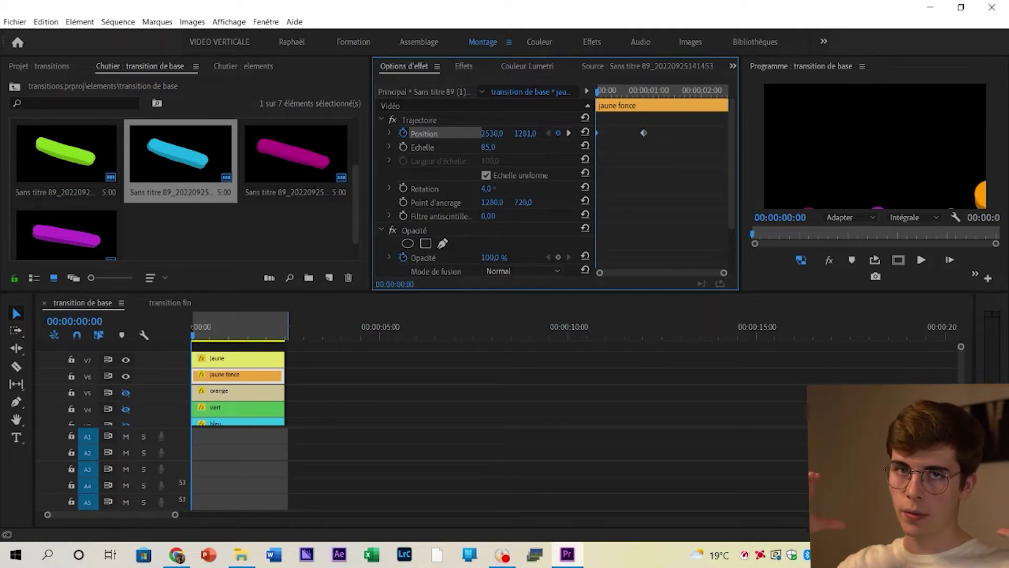
{"action": "left_click", "coordinate": [644, 133]}
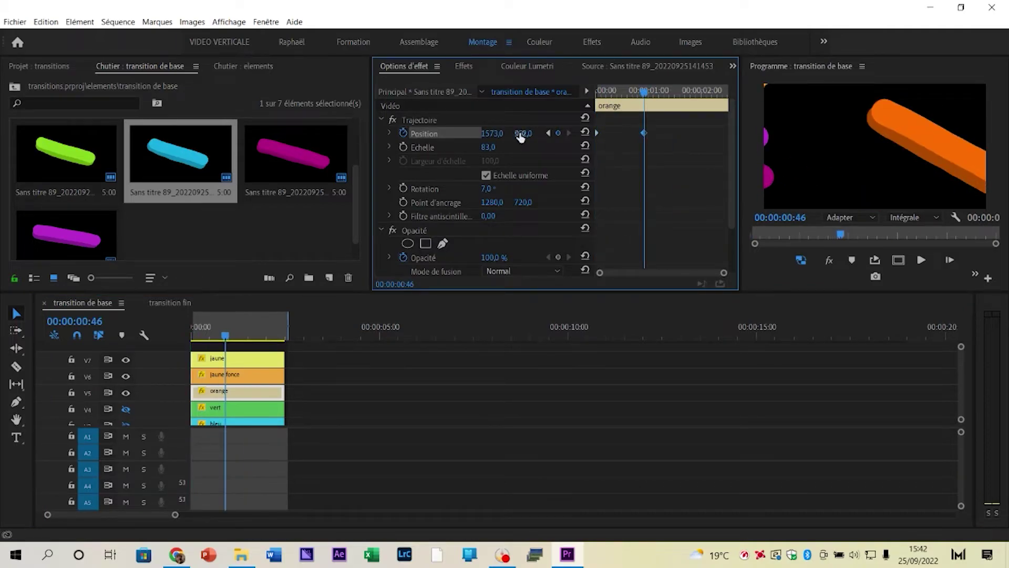
Move the orange bar upward out of the frame at its 00:00:00:46 position keyframe.
{"action": "left_click_drag", "start_coordinate": [523, 134], "coordinate": [478, 134]}
{"action": "key", "text": "Left"}
{"action": "key", "text": "Left"}
{"action": "key", "text": "Left"}
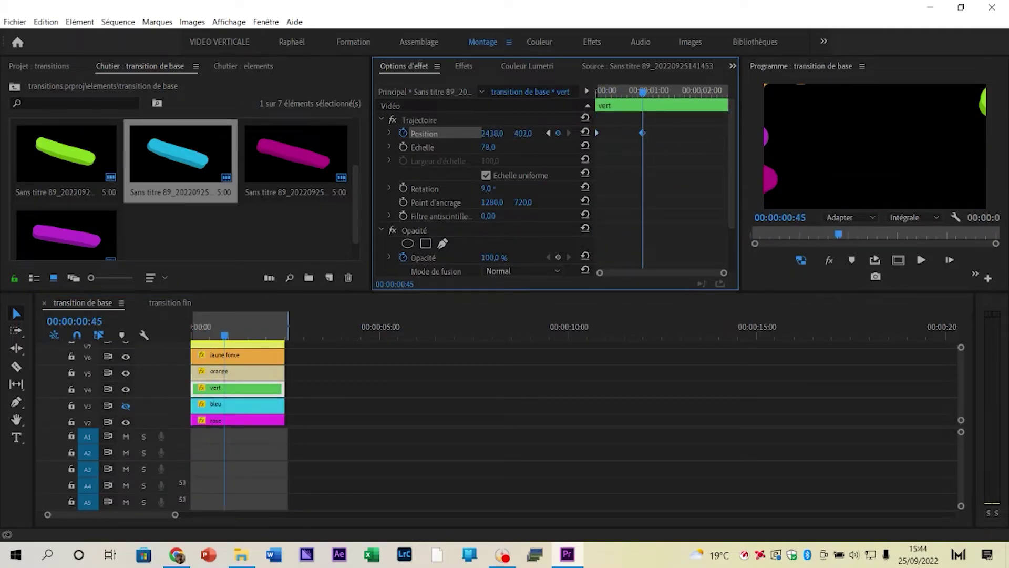
Add rotation keyframes to the vert clip alongside its position keyframes, with 9° rotation on the first frame.
{"action": "mouse_move", "coordinate": [643, 92]}
{"action": "left_mouse_down"}
{"action": "mouse_move", "coordinate": [610, 92]}
{"action": "mouse_move", "coordinate": [634, 93]}
{"action": "left_mouse_up"}
{"action": "left_click", "coordinate": [403, 188]}
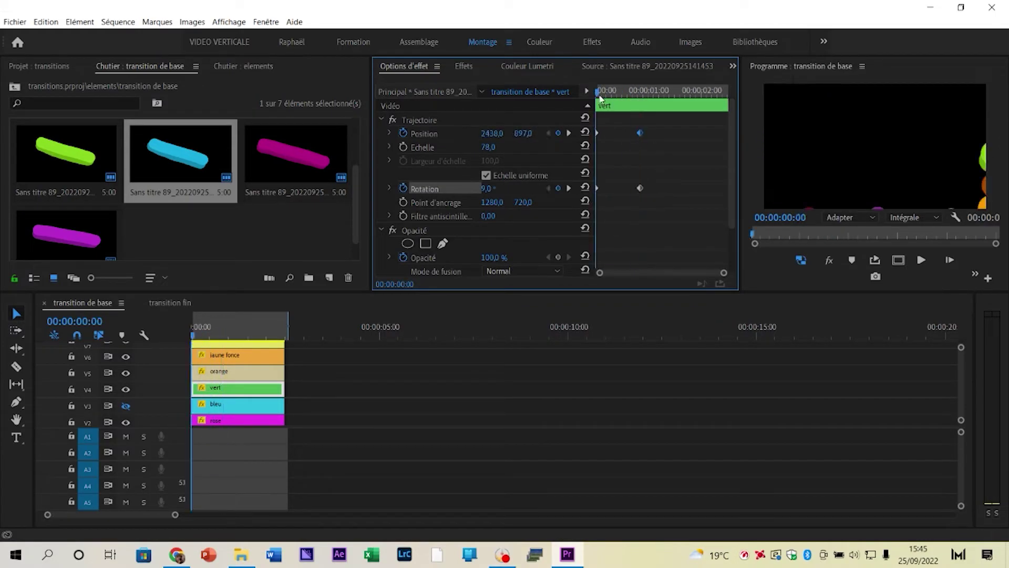
{"action": "key", "text": "Home"}
{"action": "left_click_drag", "start_coordinate": [590, 135], "coordinate": [669, 208]}
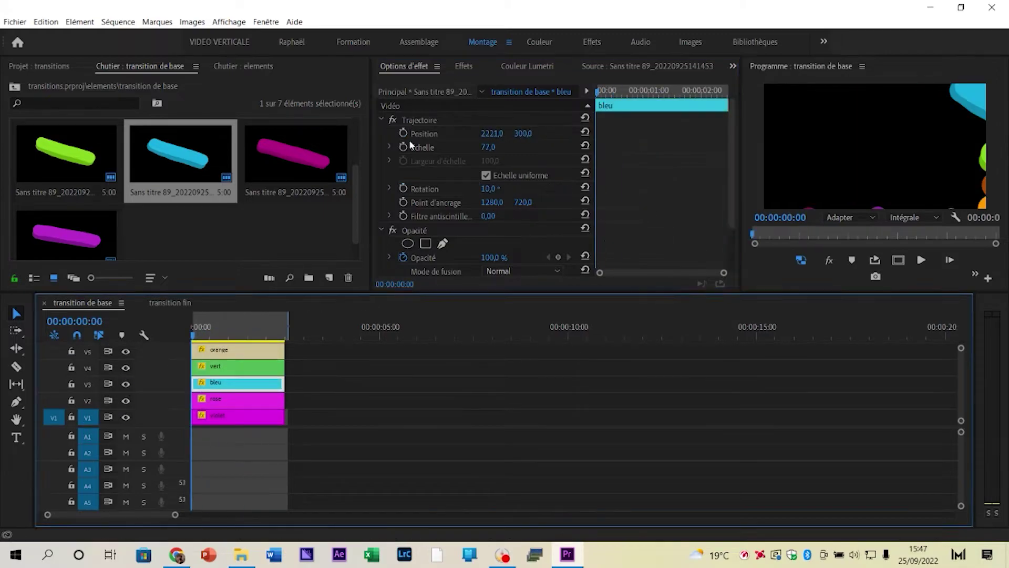
Keyframe the bleu clip's position and rotation, starting at 2455, 531 and 10° on the first frame, with end keyframes before one second.
{"action": "left_click", "coordinate": [403, 133]}
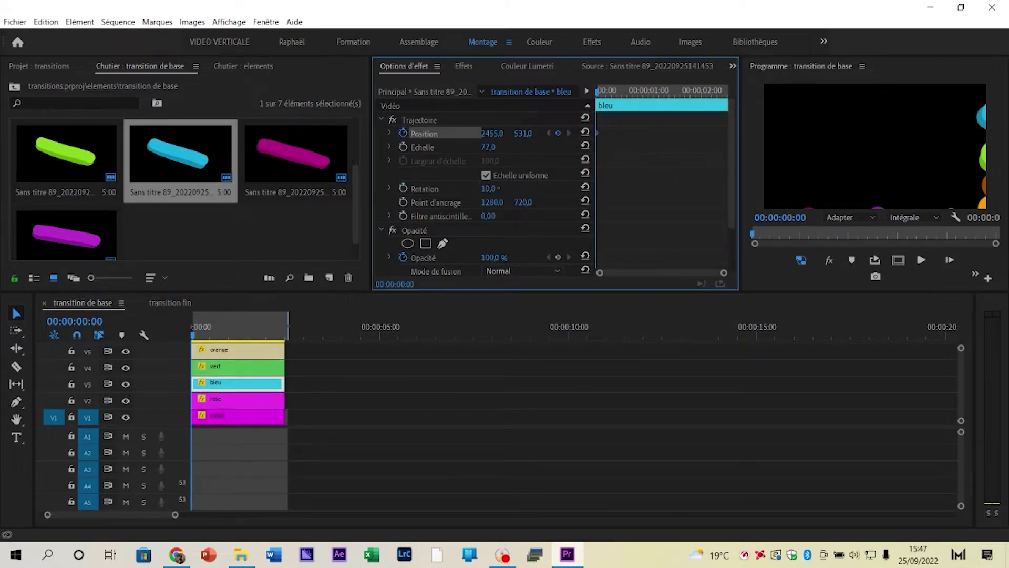
{"action": "left_click", "coordinate": [403, 188]}
{"action": "left_click_drag", "start_coordinate": [597, 92], "coordinate": [644, 133]}
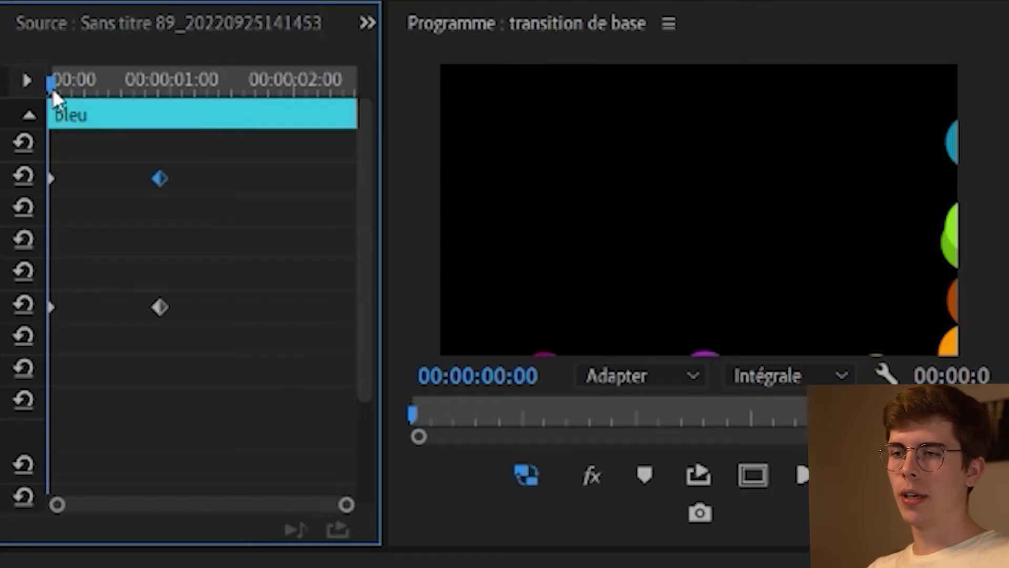
{"action": "left_click_drag", "start_coordinate": [54, 92], "coordinate": [50, 113]}
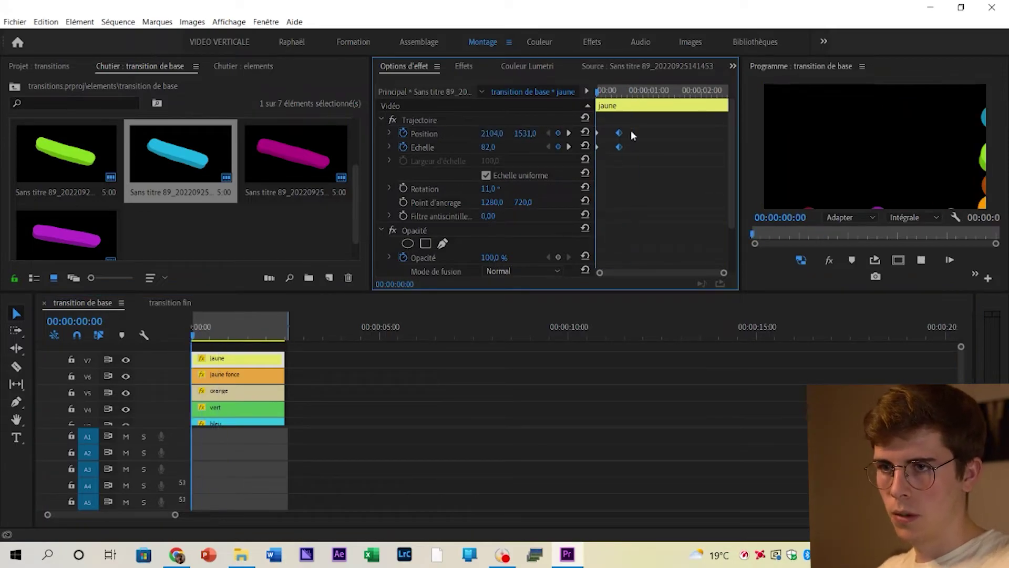
Shorten the bar animations to end around 00:00:00:22 and remove all clip portions after about 00:00:00:40.
{"action": "left_click", "coordinate": [279, 378]}
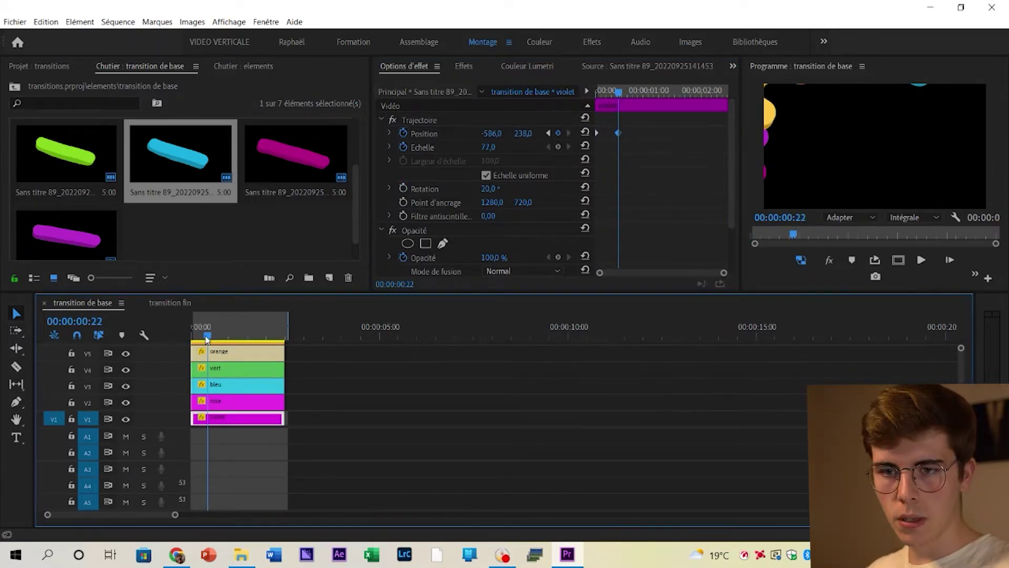
{"action": "left_click", "coordinate": [245, 427]}
{"action": "scroll", "coordinate": [246, 424], "scroll_direction": "up", "scroll_amount": 4}
{"action": "left_click_drag", "start_coordinate": [708, 345], "coordinate": [579, 441]}
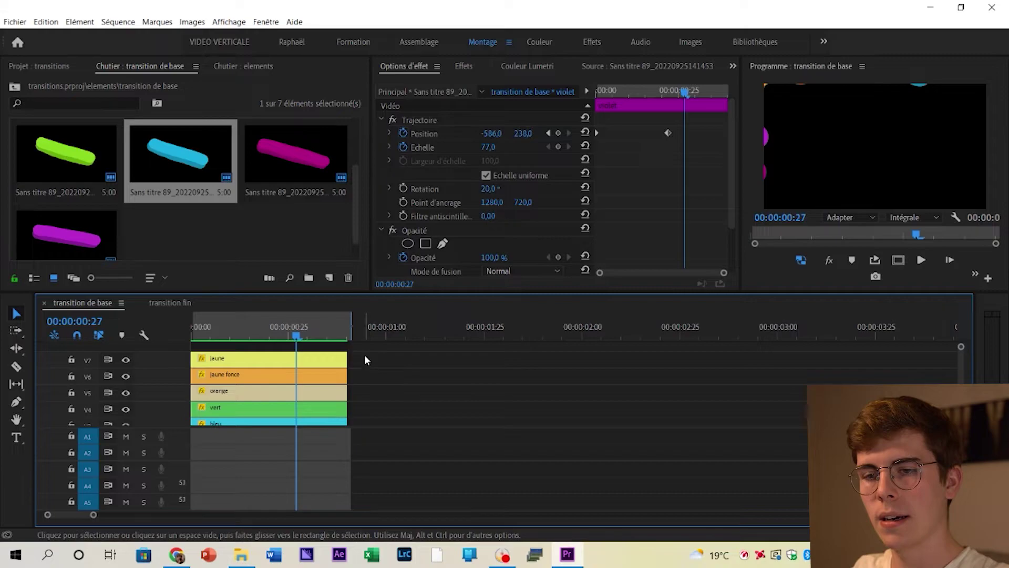
Nest all the coloured clips into one sequence named "transition de base".
{"action": "left_click_drag", "start_coordinate": [366, 360], "coordinate": [232, 468]}
{"action": "right_click", "coordinate": [231, 467]}
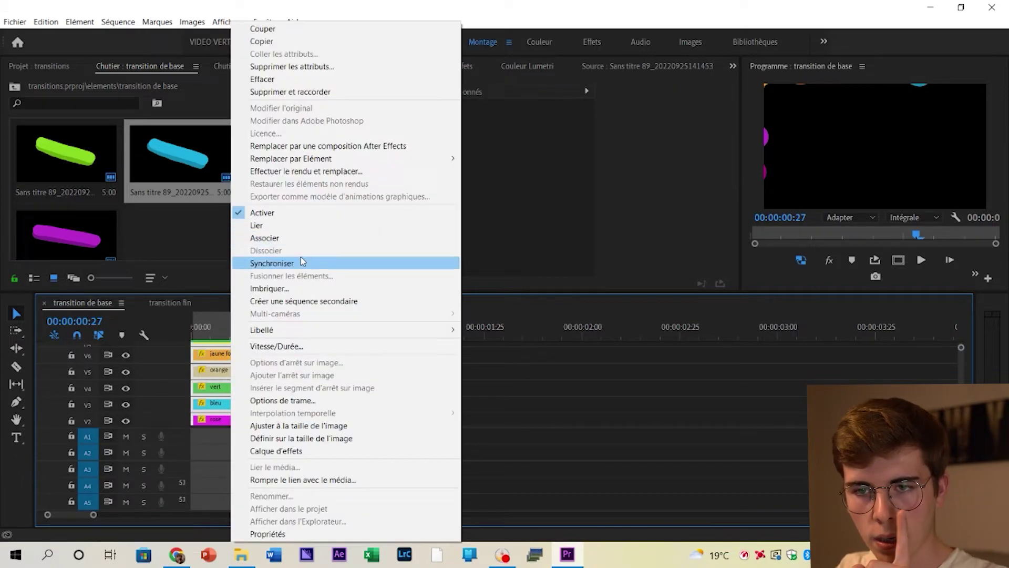
{"action": "left_click", "coordinate": [299, 290]}
{"action": "type", "text": "transition de base"}
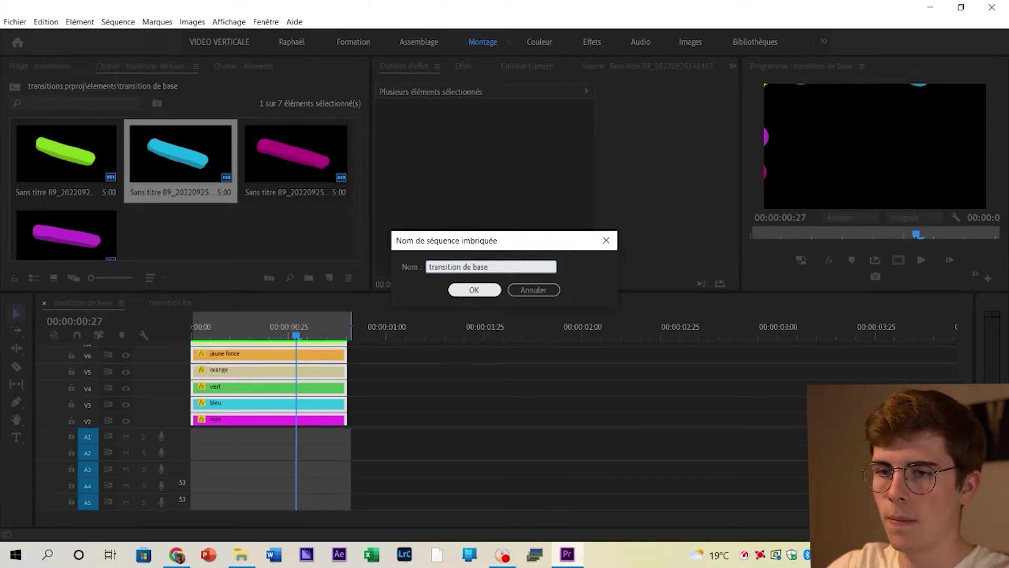
{"action": "left_click", "coordinate": [494, 288]}
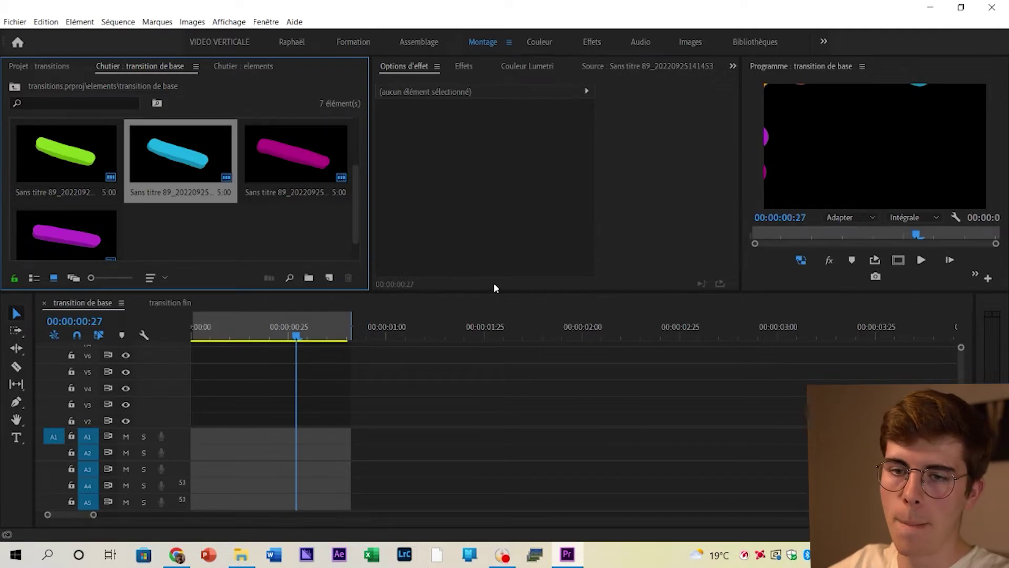
{"action": "scroll", "coordinate": [336, 409], "scroll_direction": "down", "scroll_amount": 2}
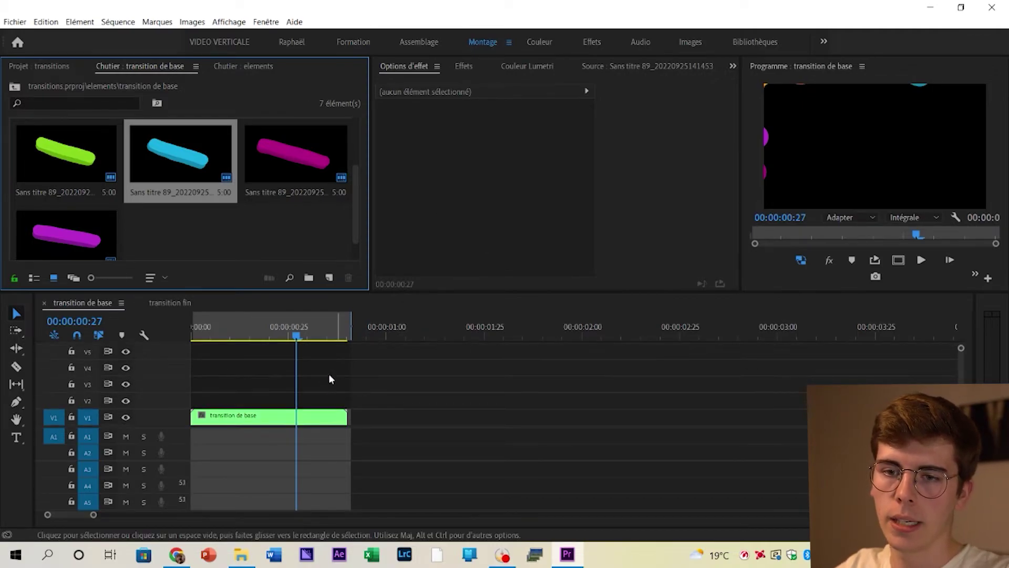
Enable keyframing of the nested clip's position and scale on its first frame.
{"action": "left_click_drag", "start_coordinate": [280, 327], "coordinate": [222, 327]}
{"action": "left_click_drag", "start_coordinate": [194, 321], "coordinate": [182, 327]}
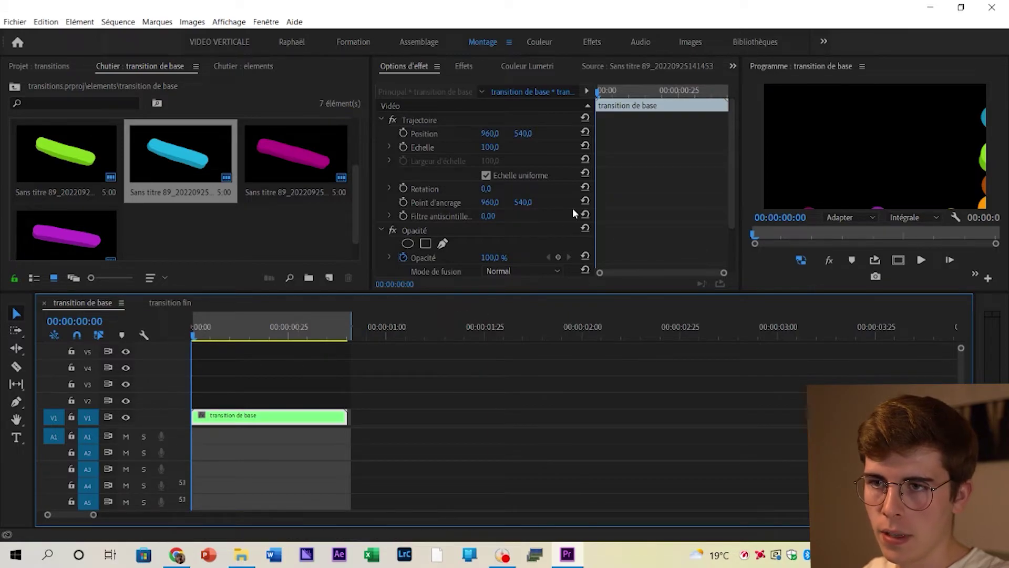
{"action": "left_click", "coordinate": [403, 133]}
{"action": "left_click", "coordinate": [403, 147]}
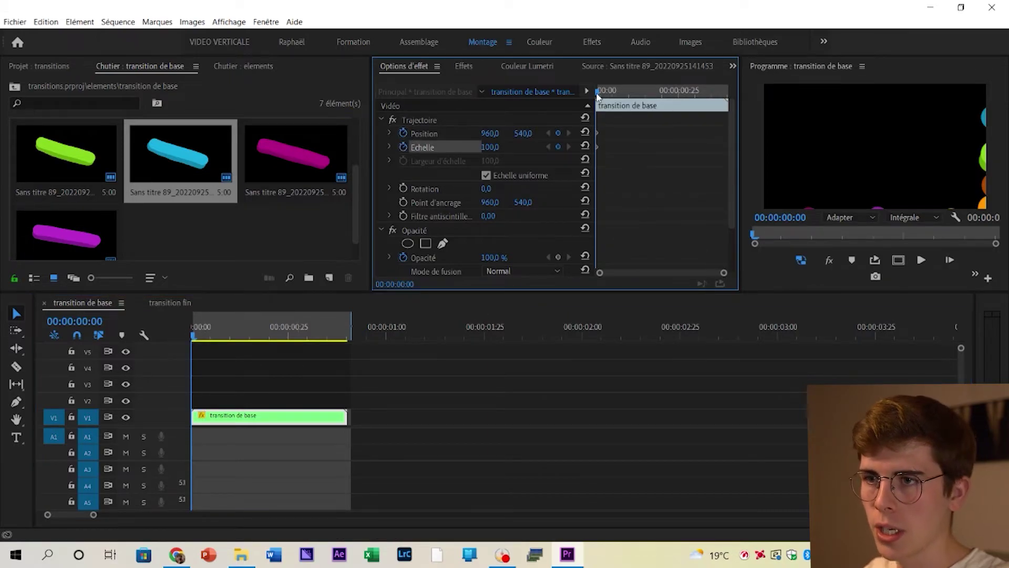
Add position and scale keyframes to the nested clip at 00:00:00:29 and 00:00:00:14, keeping 960, 540 and 100.
{"action": "left_click", "coordinate": [606, 95]}
{"action": "left_click_drag", "start_coordinate": [606, 95], "coordinate": [692, 107]}
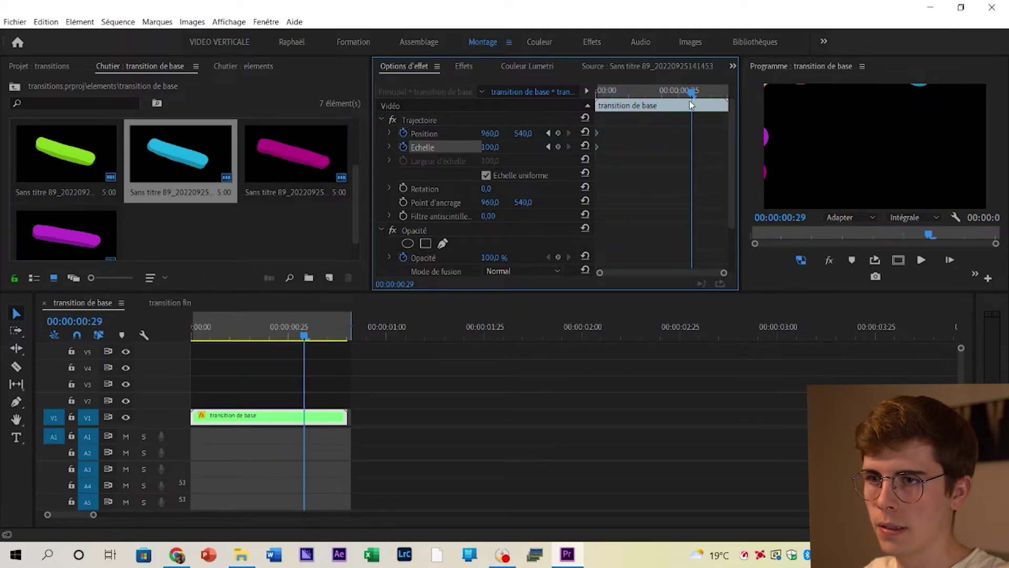
{"action": "left_click", "coordinate": [559, 133]}
{"action": "left_click", "coordinate": [558, 146]}
{"action": "left_click_drag", "start_coordinate": [694, 95], "coordinate": [645, 115]}
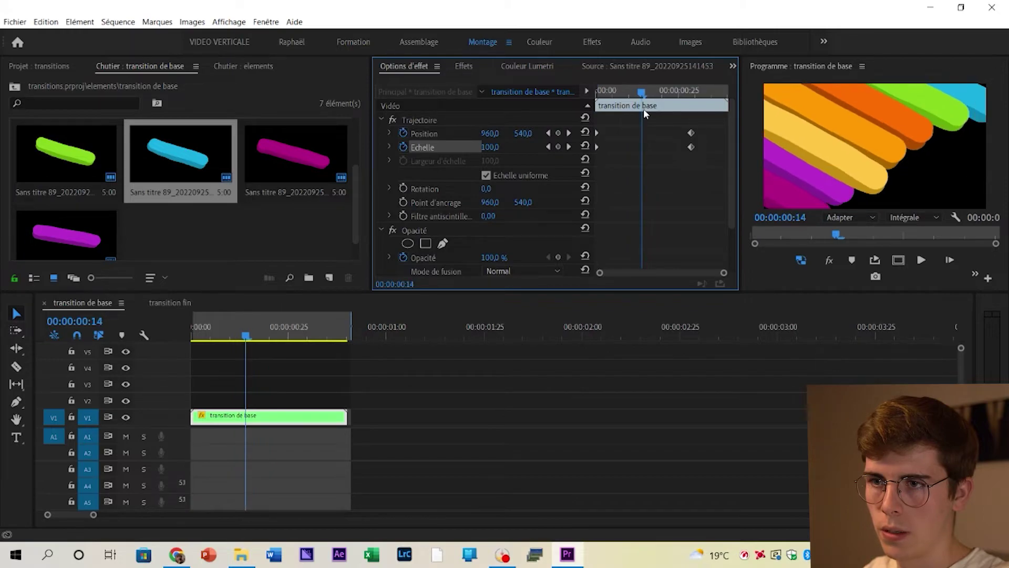
{"action": "left_click", "coordinate": [558, 147]}
{"action": "left_click", "coordinate": [558, 133]}
Set the nested clip's scale to 108 on the first frame and about 107 at the 00:00:00:29 keyframe.
{"action": "key", "text": "Home"}
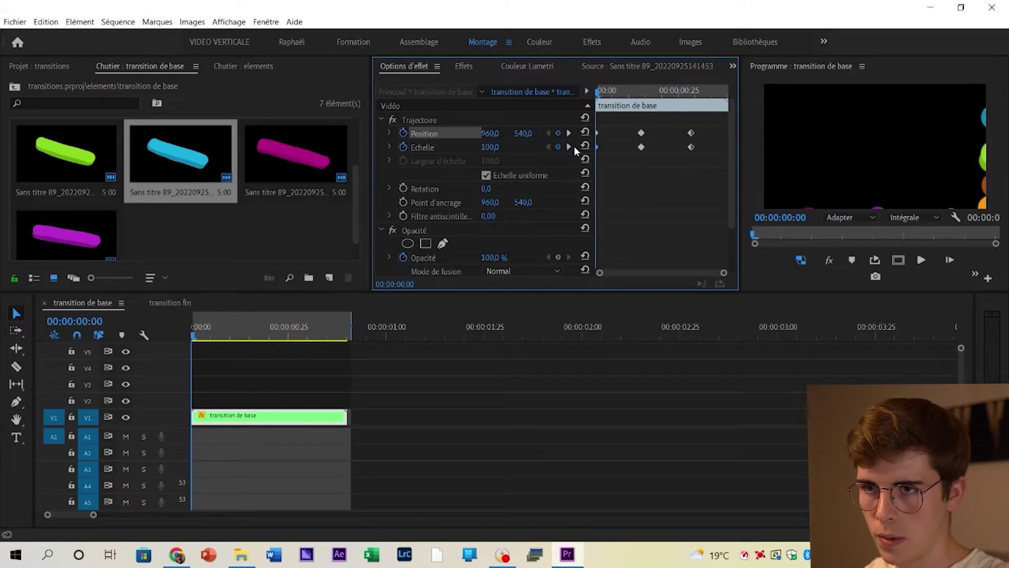
{"action": "key", "text": "Up"}
{"action": "key", "text": "Up"}
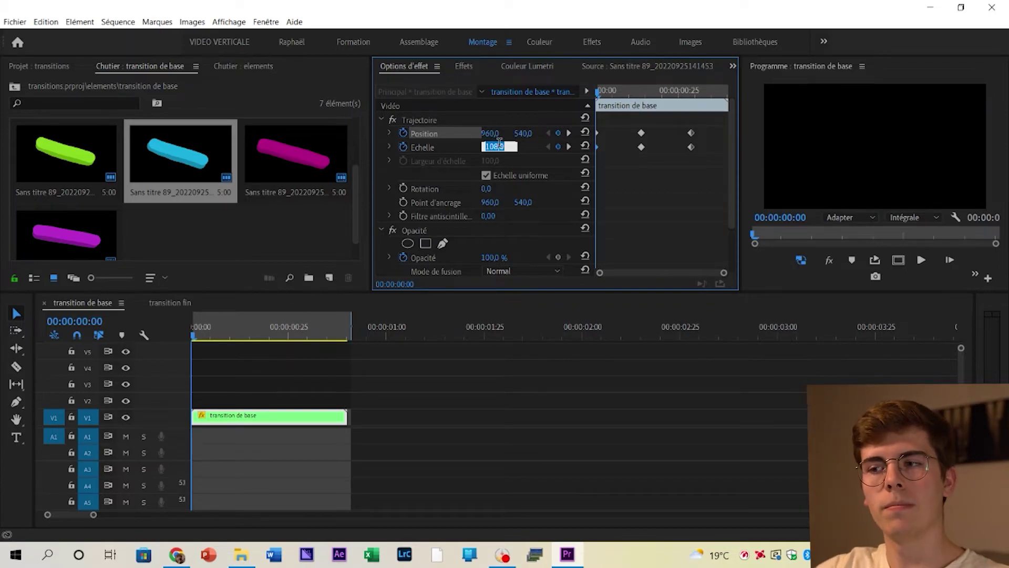
{"action": "key", "text": "Down"}
{"action": "key", "text": "Down"}
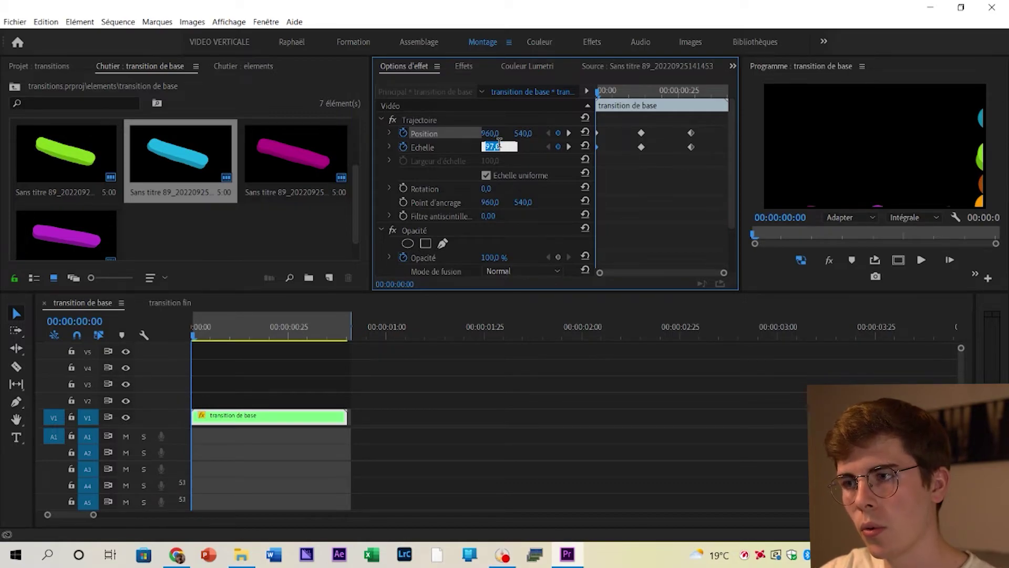
{"action": "key", "text": "Up"}
{"action": "key", "text": "Up"}
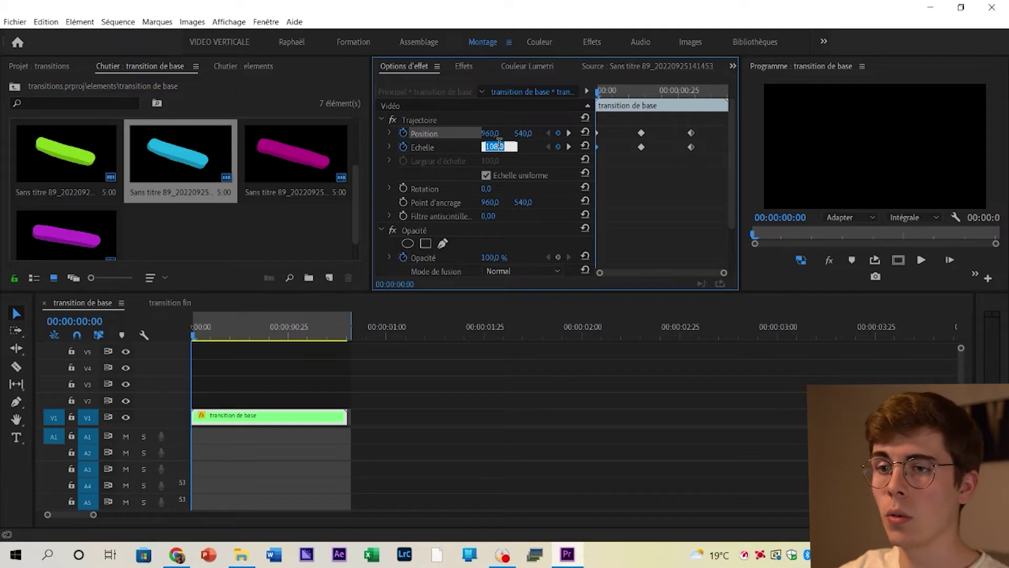
{"action": "left_click_drag", "start_coordinate": [598, 90], "coordinate": [693, 105]}
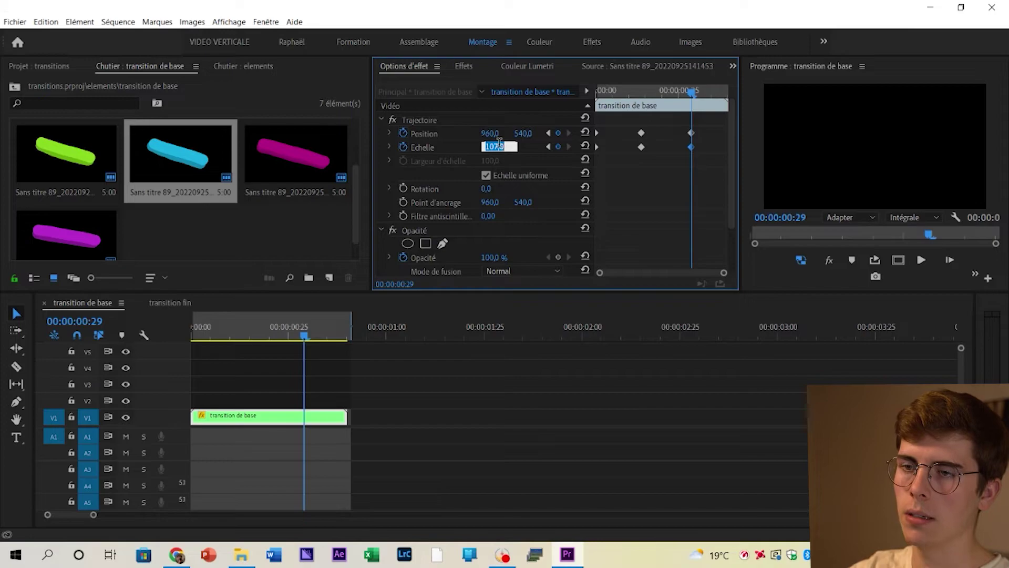
{"action": "key", "text": "Return"}
Play back the transition from its start to check the zoom animation, and return to the first frame.
{"action": "key", "text": "Home"}
{"action": "key", "text": "space"}
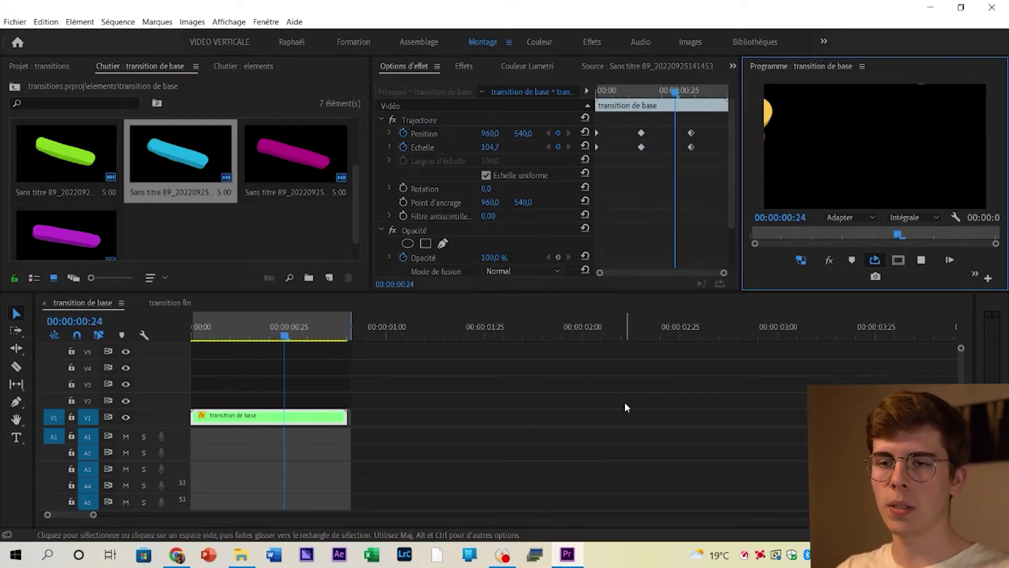
{"action": "key", "text": "space"}
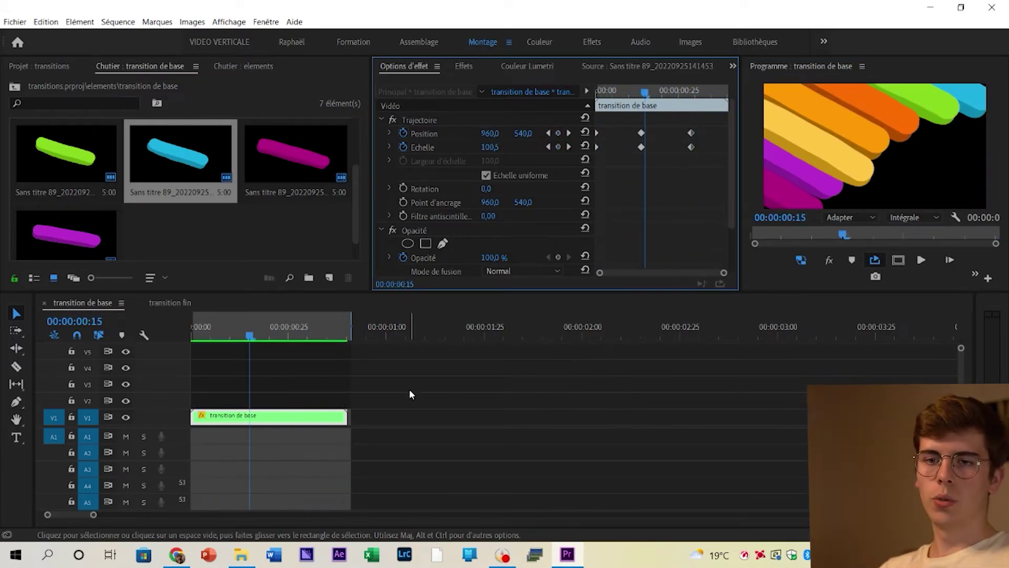
{"action": "left_click", "coordinate": [153, 348]}
{"action": "key", "text": "Home"}
{"action": "left_click", "coordinate": [299, 374]}
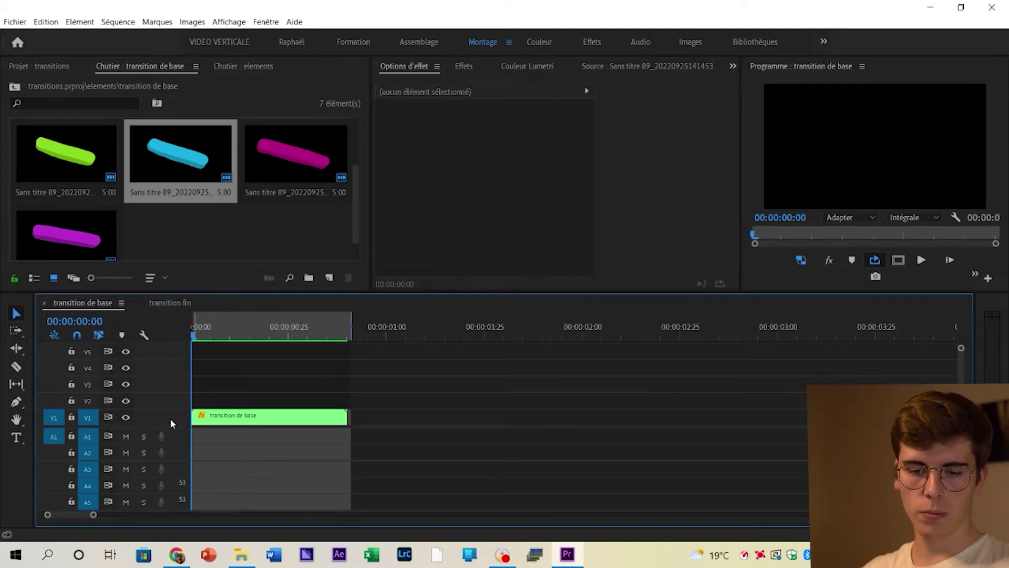
{"action": "key", "text": "super"}
{"action": "key", "text": "super"}
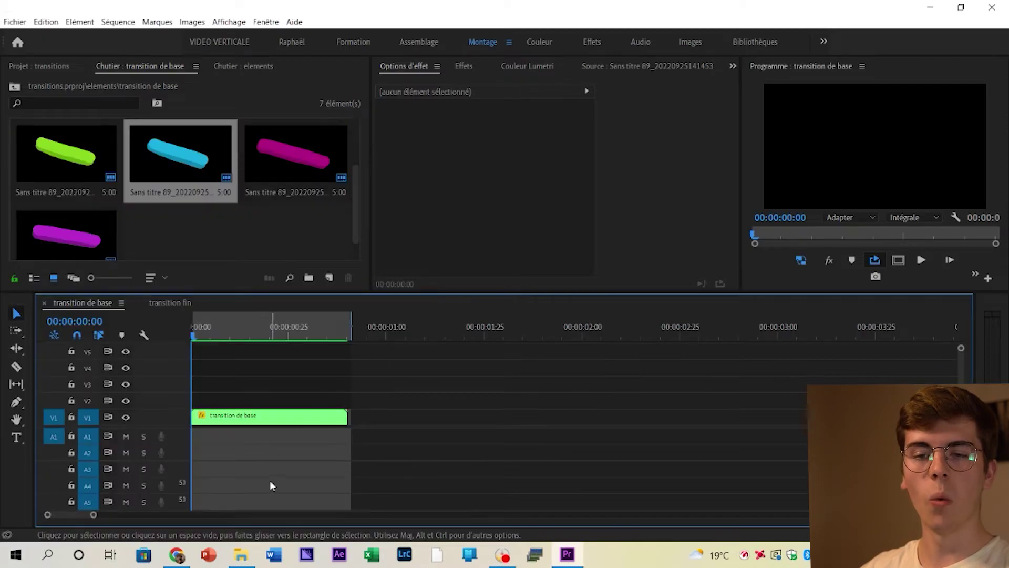
Ramp the nested clip's speed to 150% between about 00:00:00:07 and 00:00:00:15 with time remapping, smoothing both ramps into curves.
{"action": "double_click", "coordinate": [160, 412]}
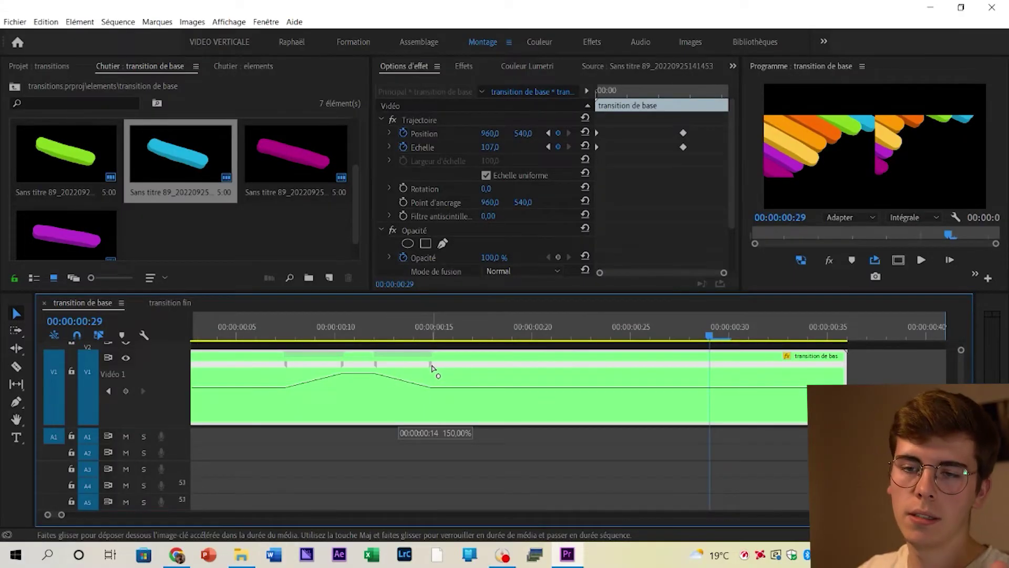
{"action": "left_click_drag", "start_coordinate": [431, 363], "coordinate": [403, 363]}
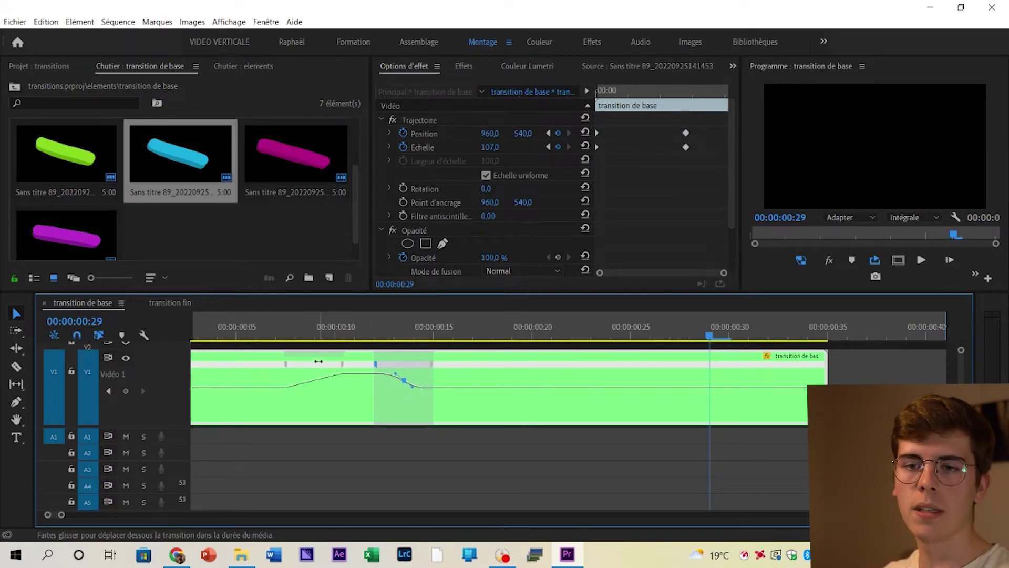
{"action": "left_click", "coordinate": [315, 380]}
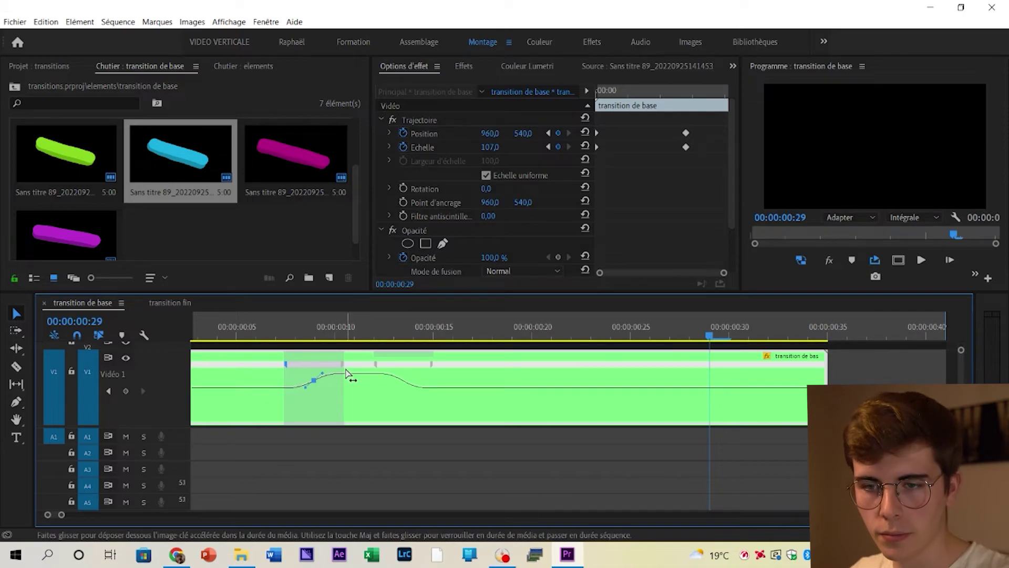
{"action": "left_click_drag", "start_coordinate": [343, 372], "coordinate": [381, 367]}
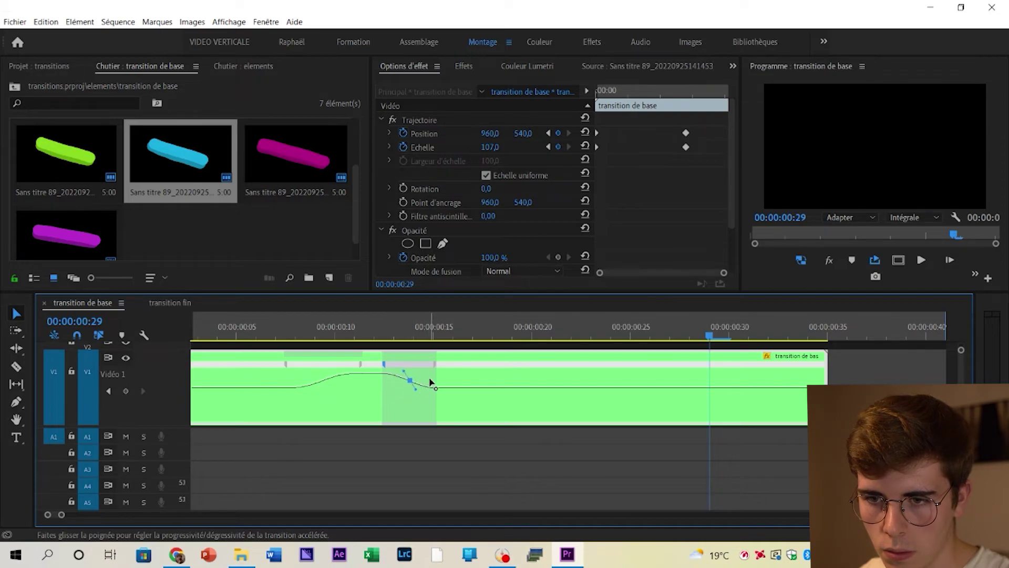
Play back the whole nested clip to check the speed ramp.
{"action": "key", "text": "minus"}
{"action": "key", "text": "minus"}
{"action": "key", "text": "space"}
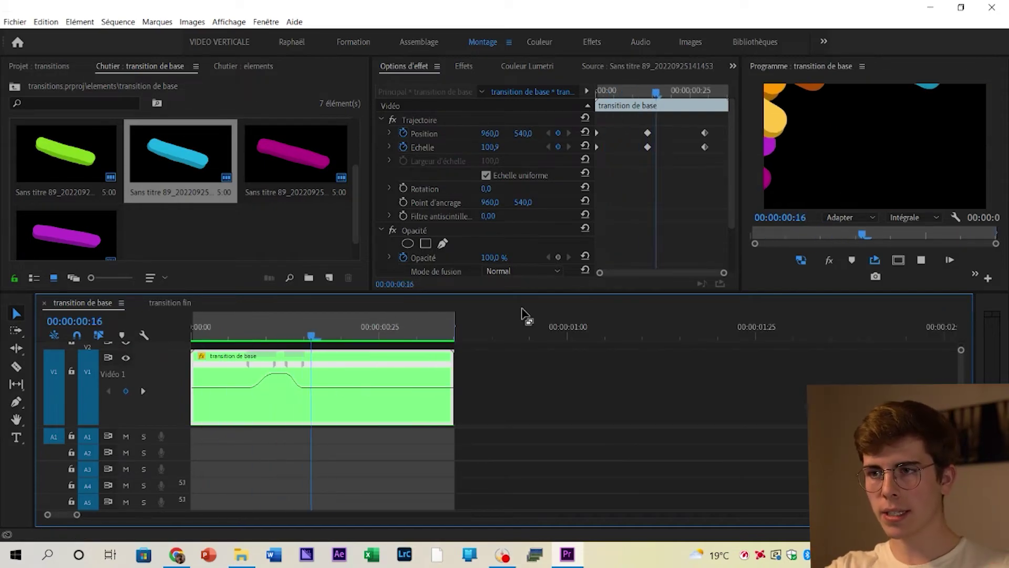